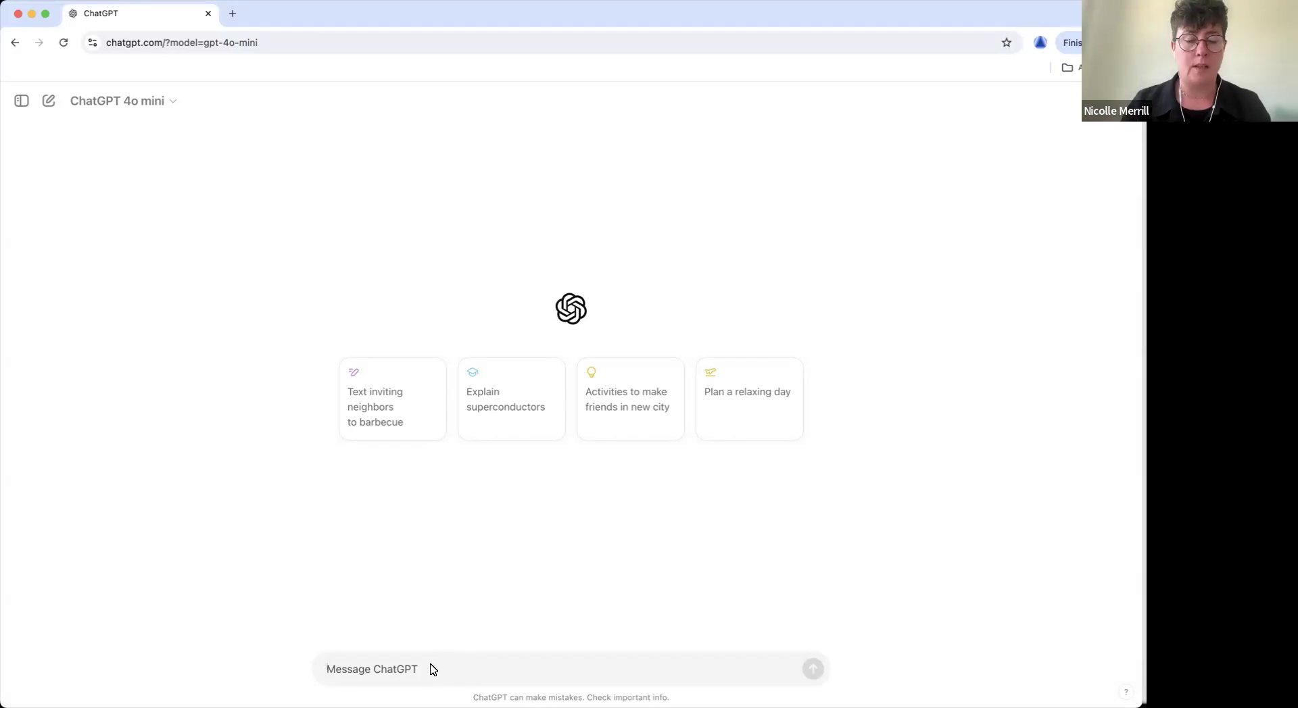
# Paste and send the prompt asking ChatGPT for help writing a concise professional bio.
pyautogui.write('Help the user write a concise, to-the-point professional bio. Collect the following details:  Full name Current job title and company Brief description of current role and responsibilities Previous relevant roles and career highlights Key accomplishments or awards Hobbies or personal interests (optional) Make sure the bio remains professional and succinct. Ask for clarification if needed to keep it clear and focused.')
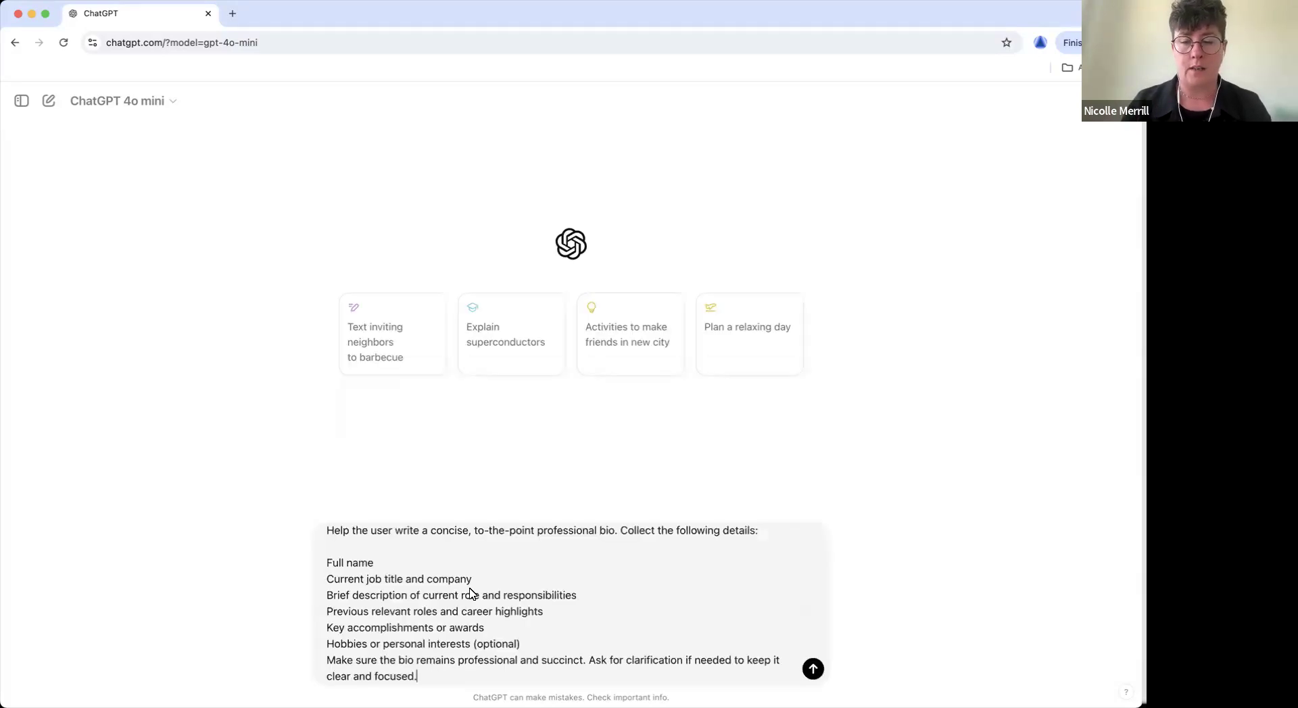
pyautogui.press('Return')
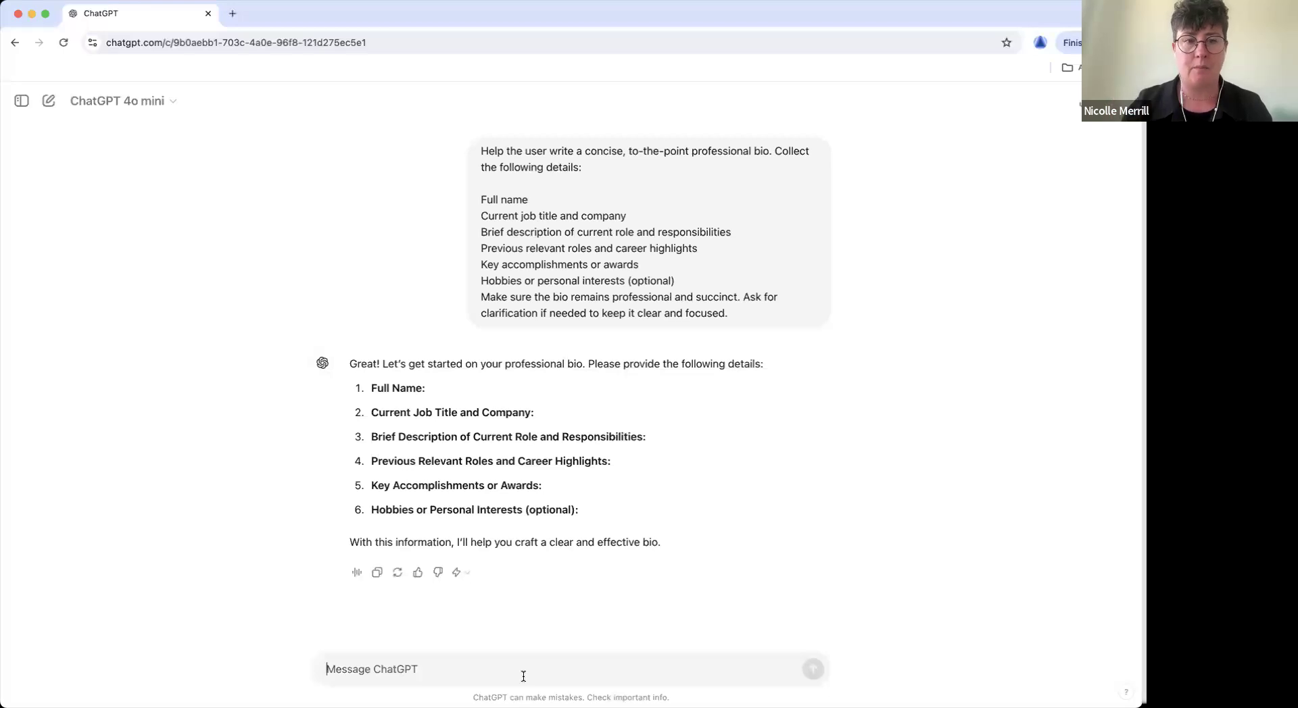
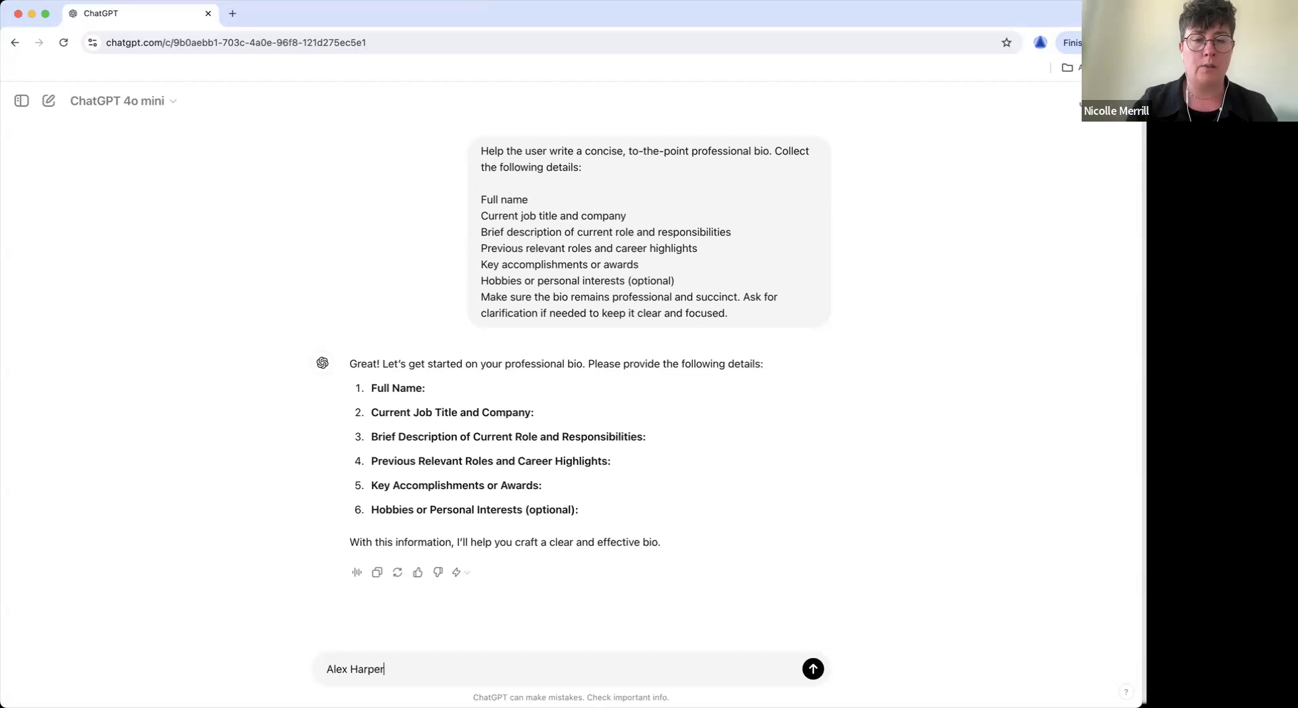
# Enter the full name, 'Retail specialist' job title and clothes-fitting role description on separate lines.
pyautogui.hotkey('shift', 'Return')
pyautogui.write('Re')
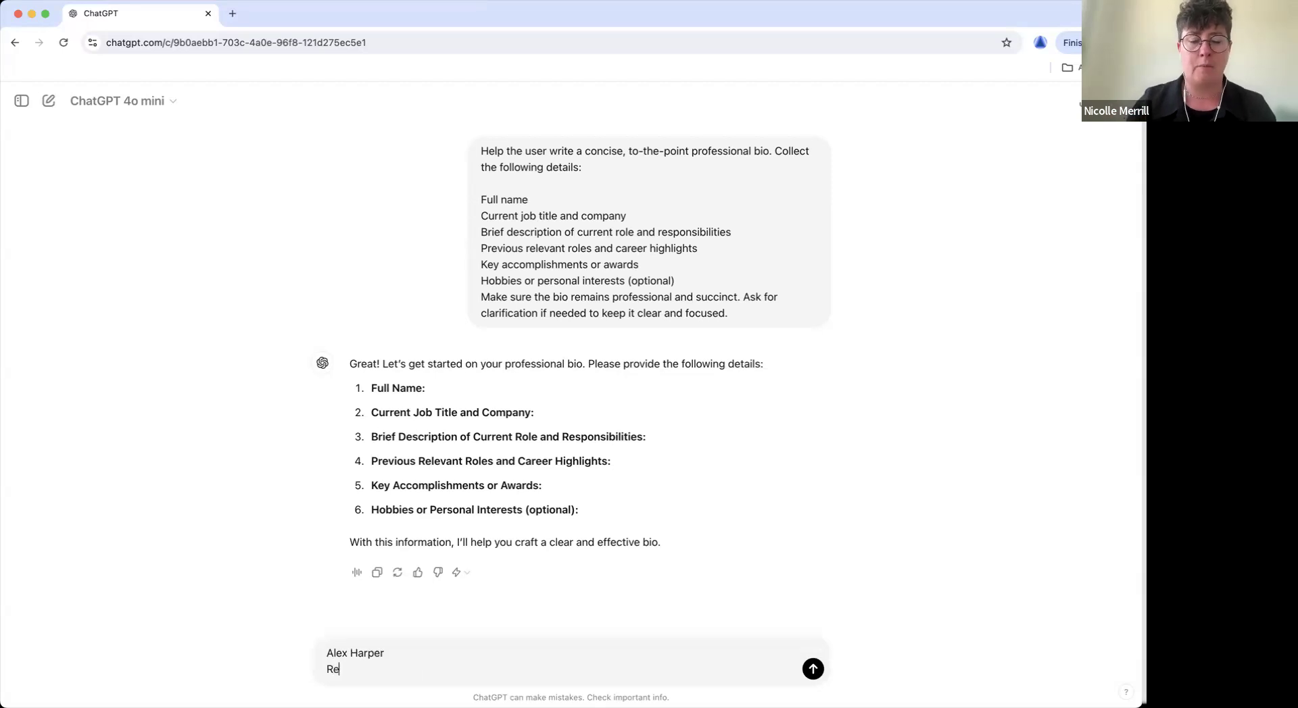
pyautogui.write('tail specialist')
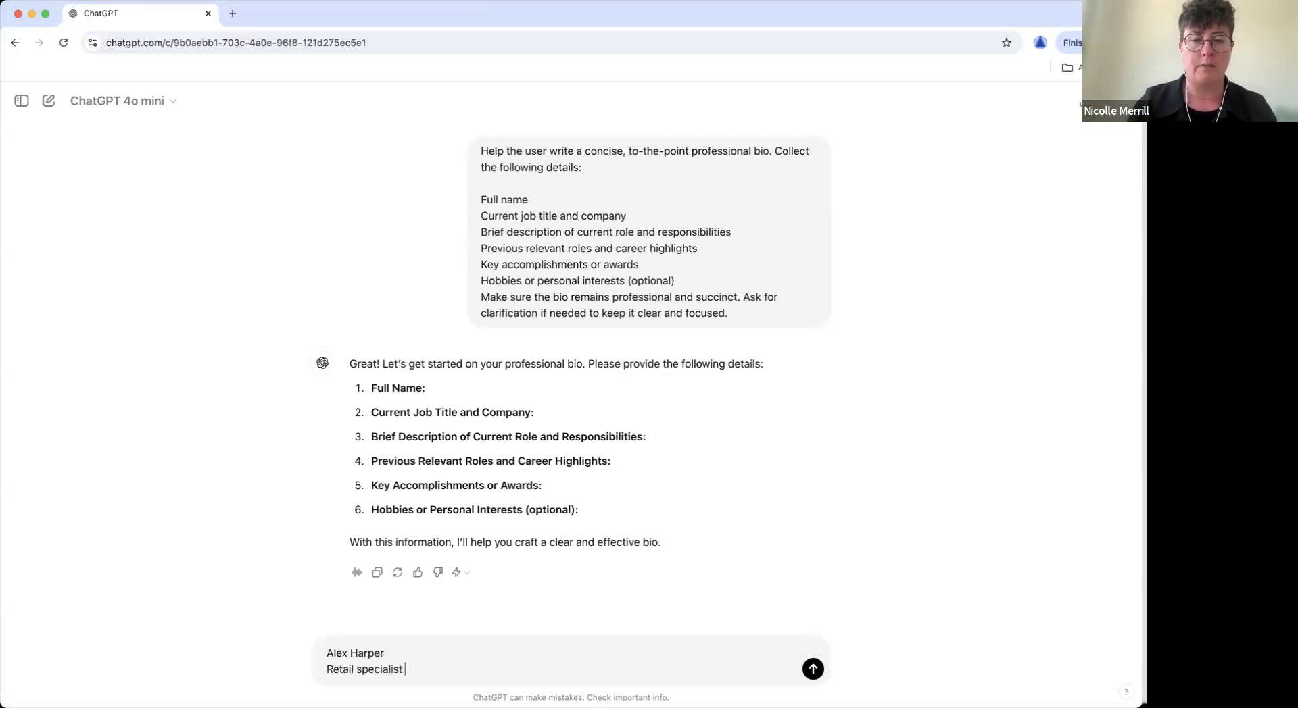
pyautogui.hotkey('shift', 'Return')
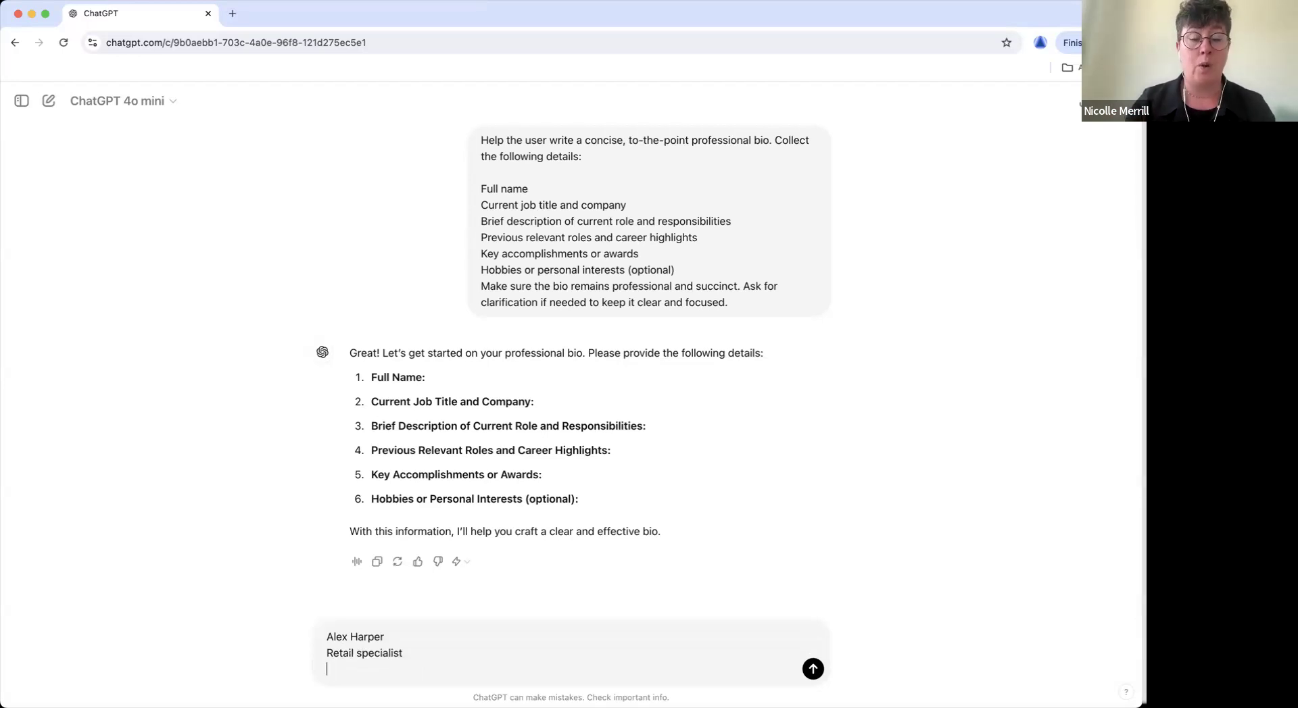
pyautogui.write('Help people ')
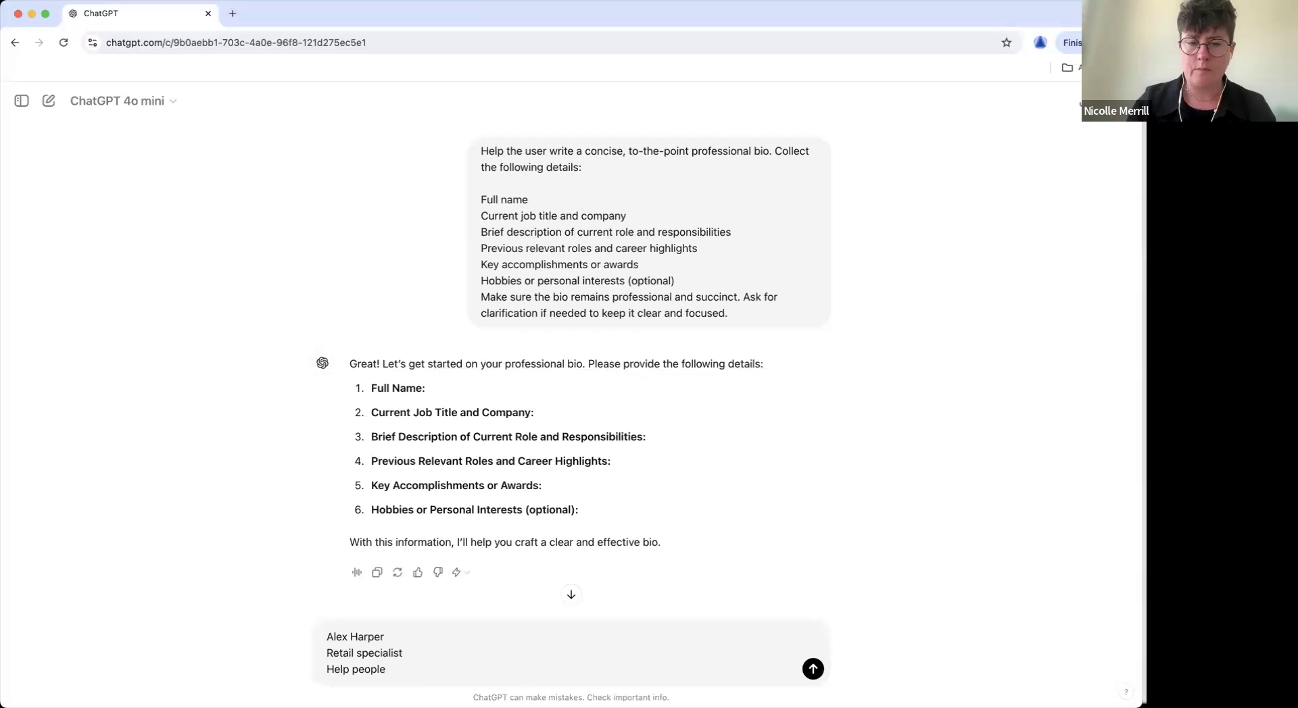
pyautogui.write('find clothes that fit t')
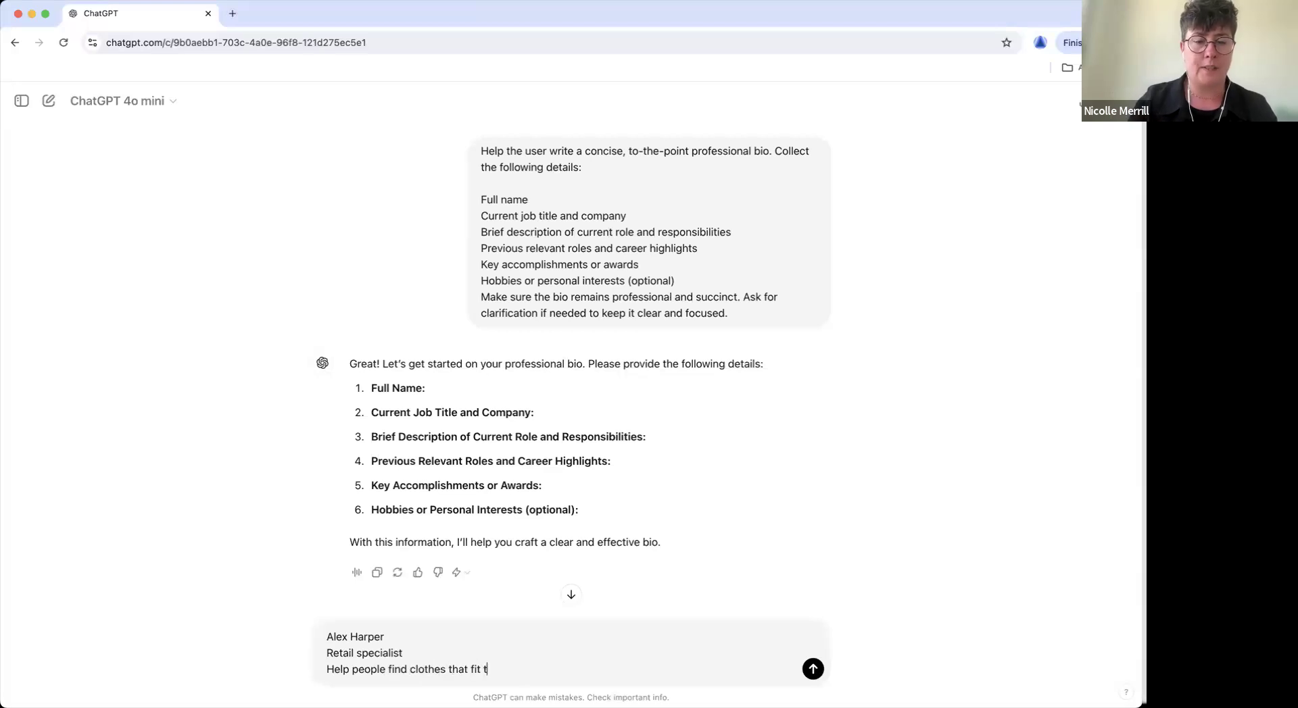
pyautogui.write('heir ')
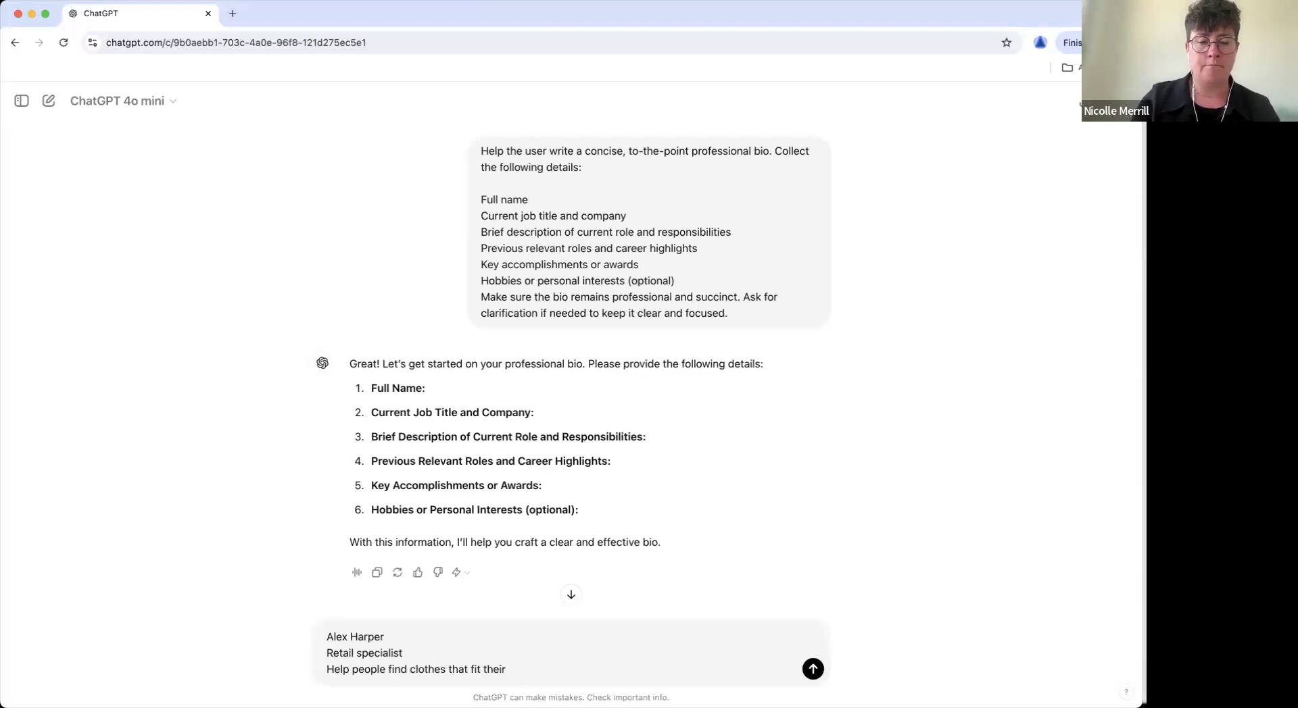
pyautogui.write('needs and body')
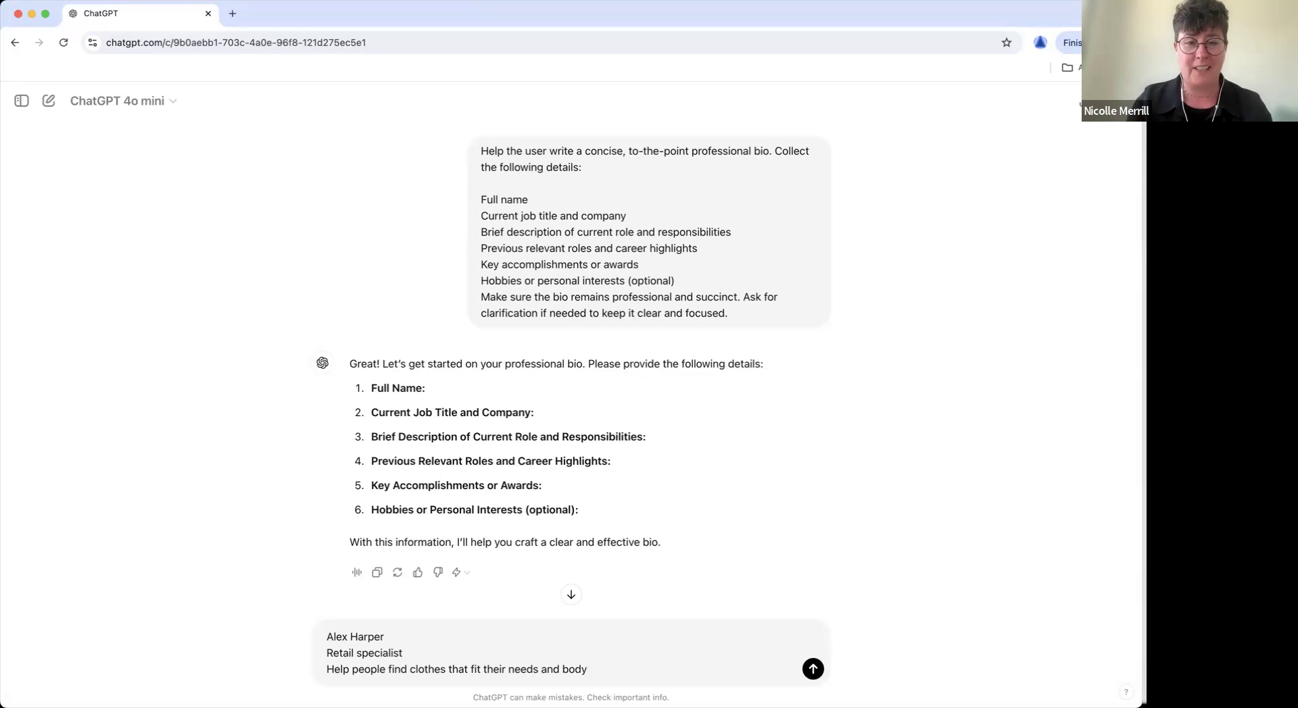
# Add the theatre sales background, 'no awards, but I am a top sales person', and reading, powerlifting, card hobbies.
pyautogui.hotkey('shift', 'Return')
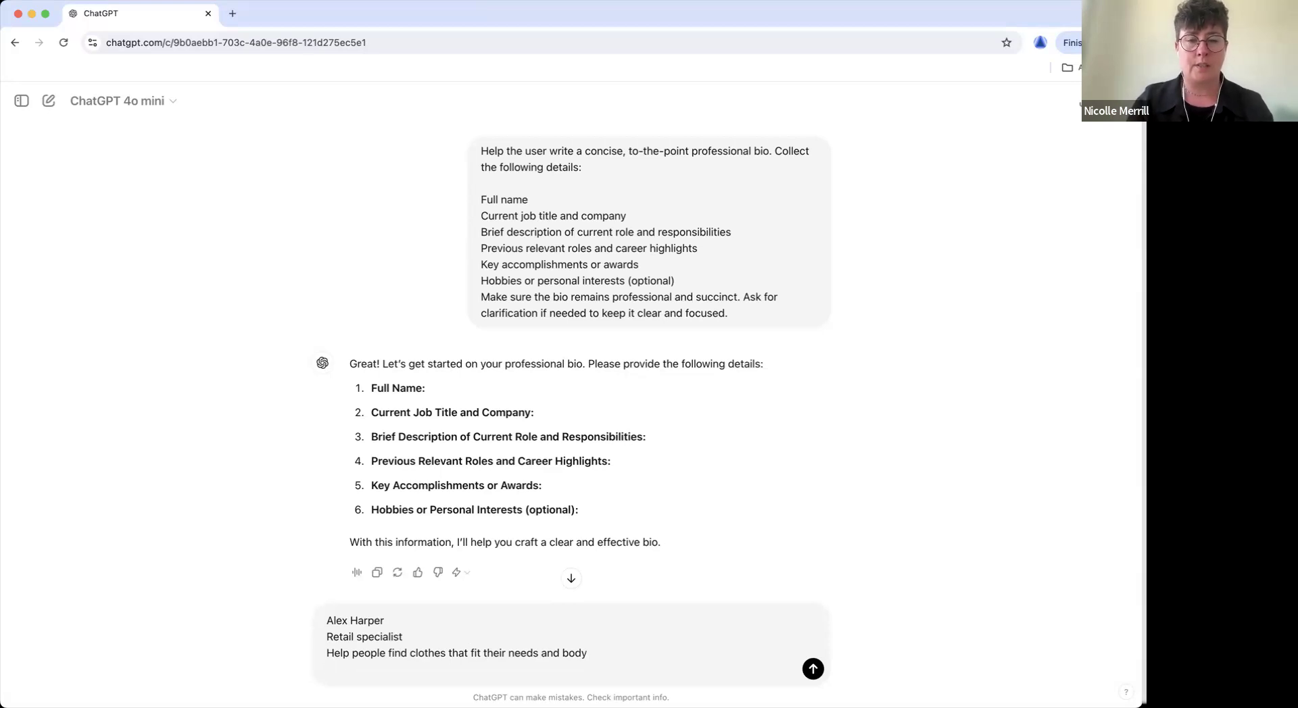
pyautogui.write('Worked in th t')
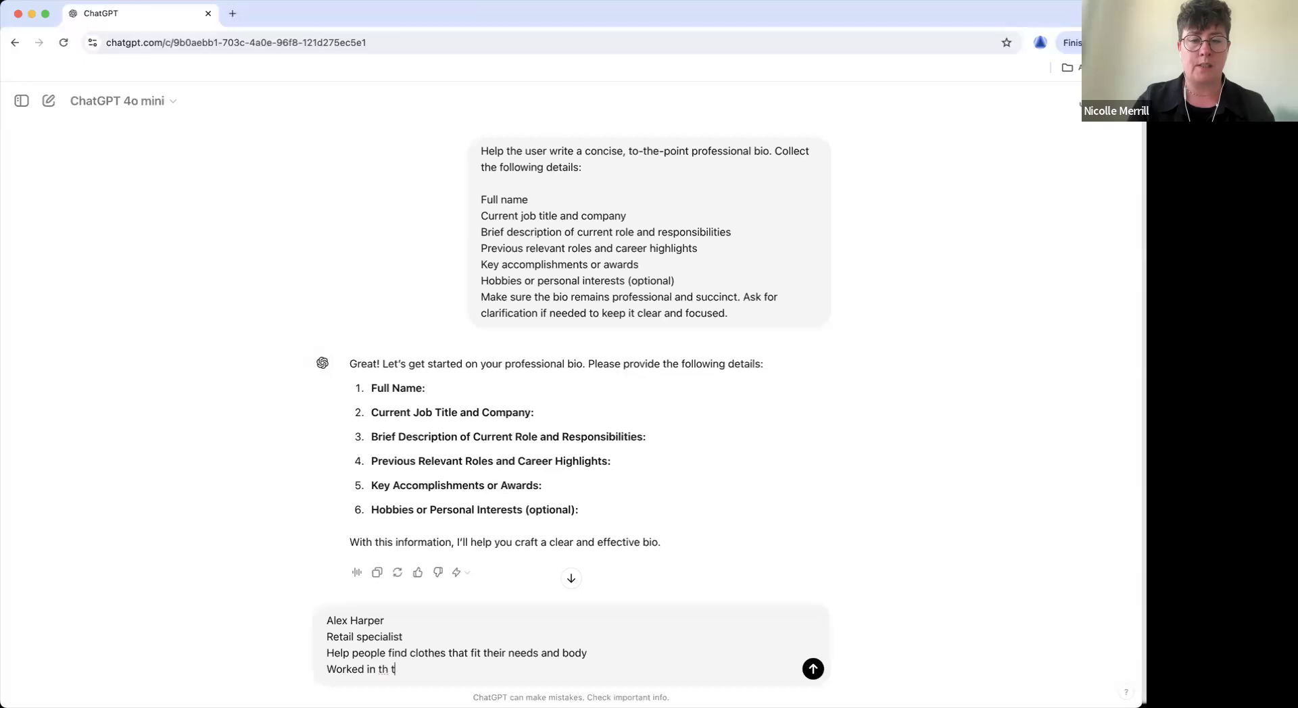
pyautogui.press('BackSpace')
pyautogui.press('BackSpace')
pyautogui.write('eatre, re')
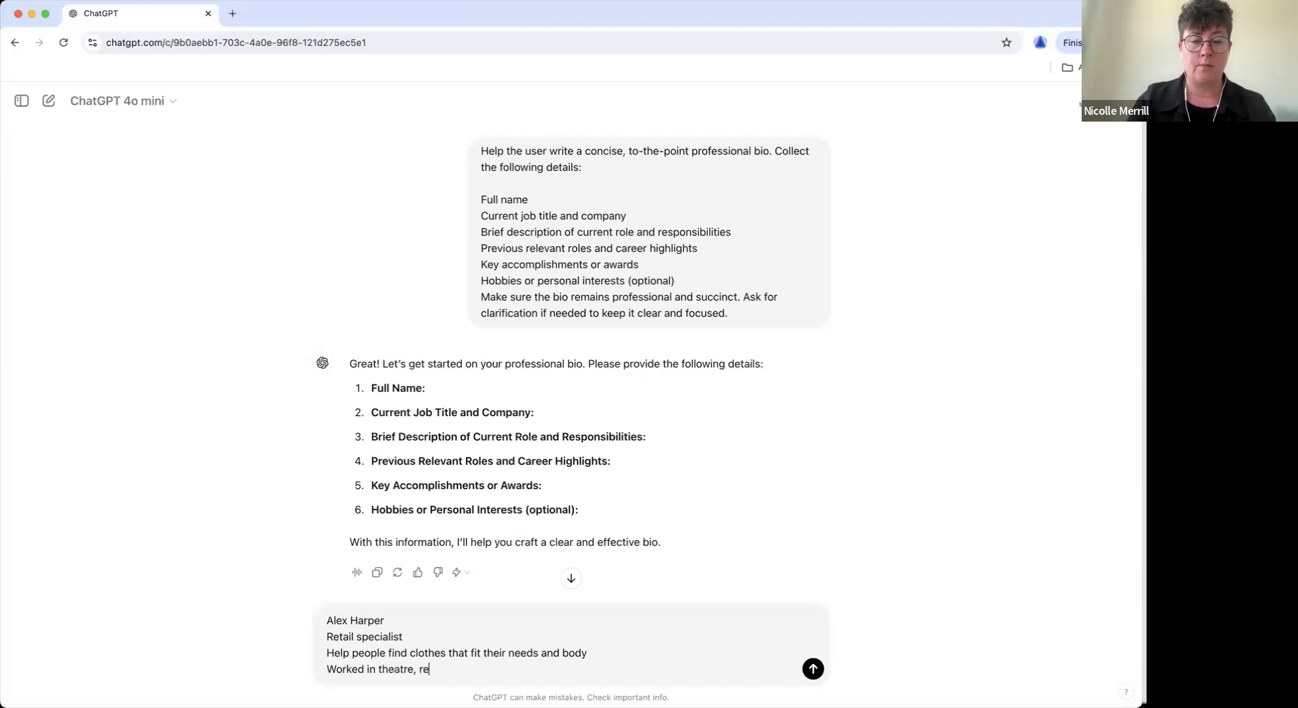
pyautogui.write('ally good at sales,')
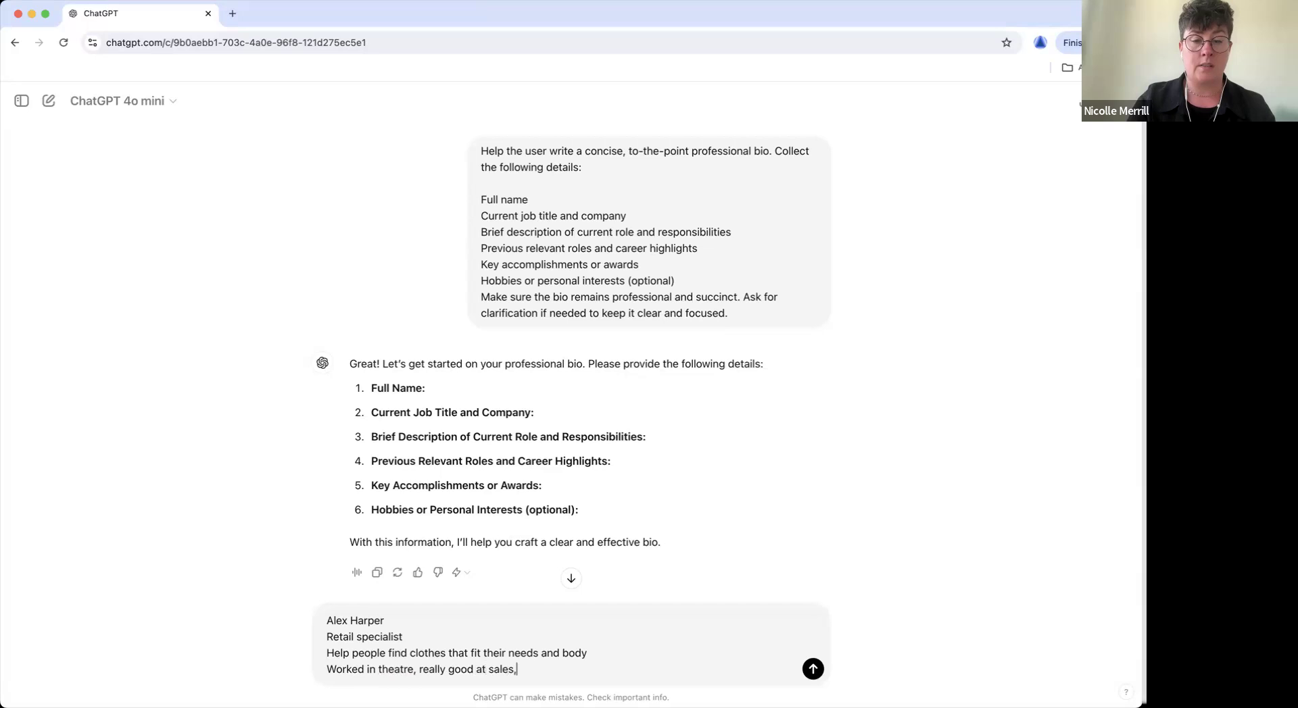
pyautogui.write(' did a lot of sales, top')
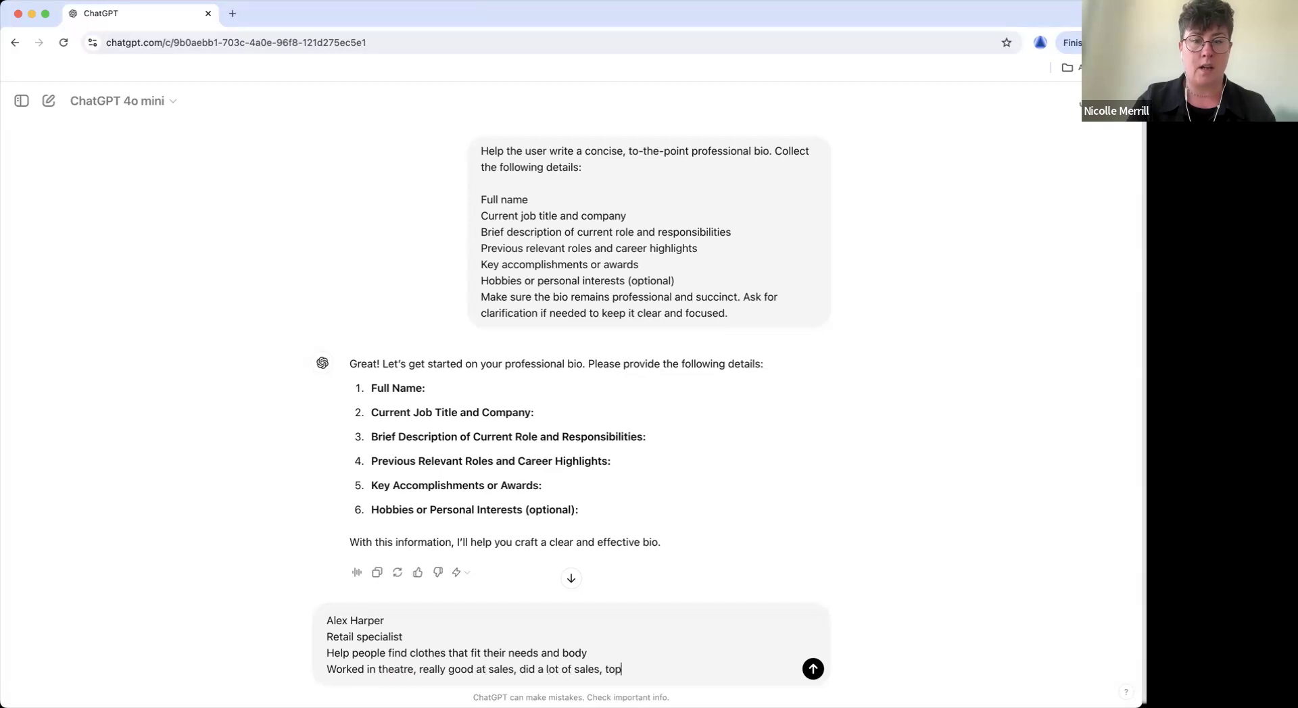
pyautogui.write(' sales')
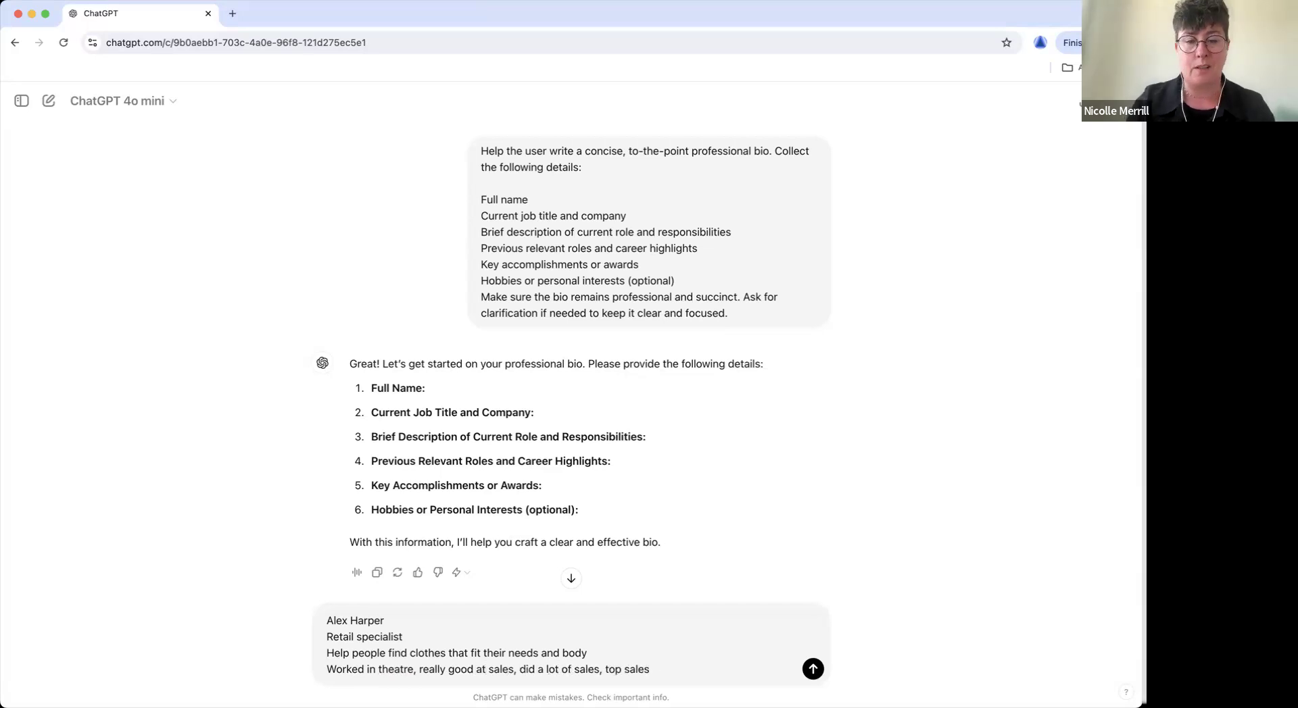
pyautogui.hotkey('shift', 'Return')
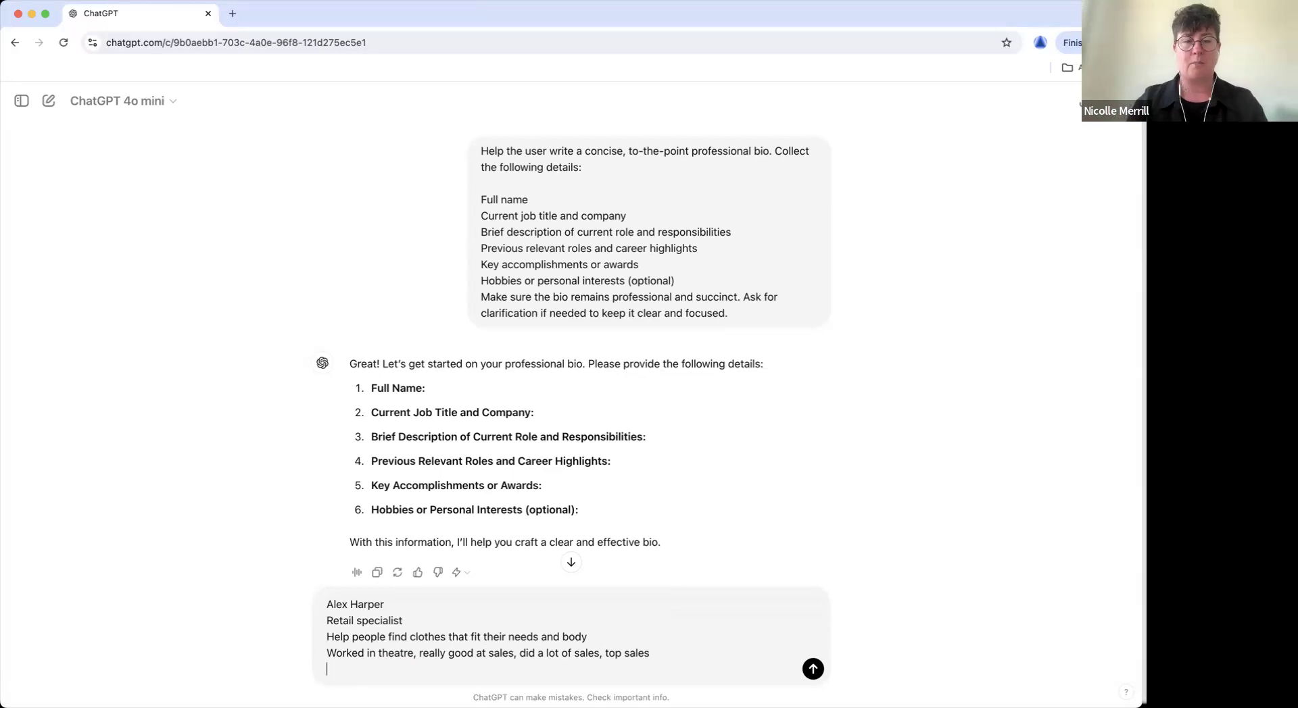
pyautogui.write('no awards')
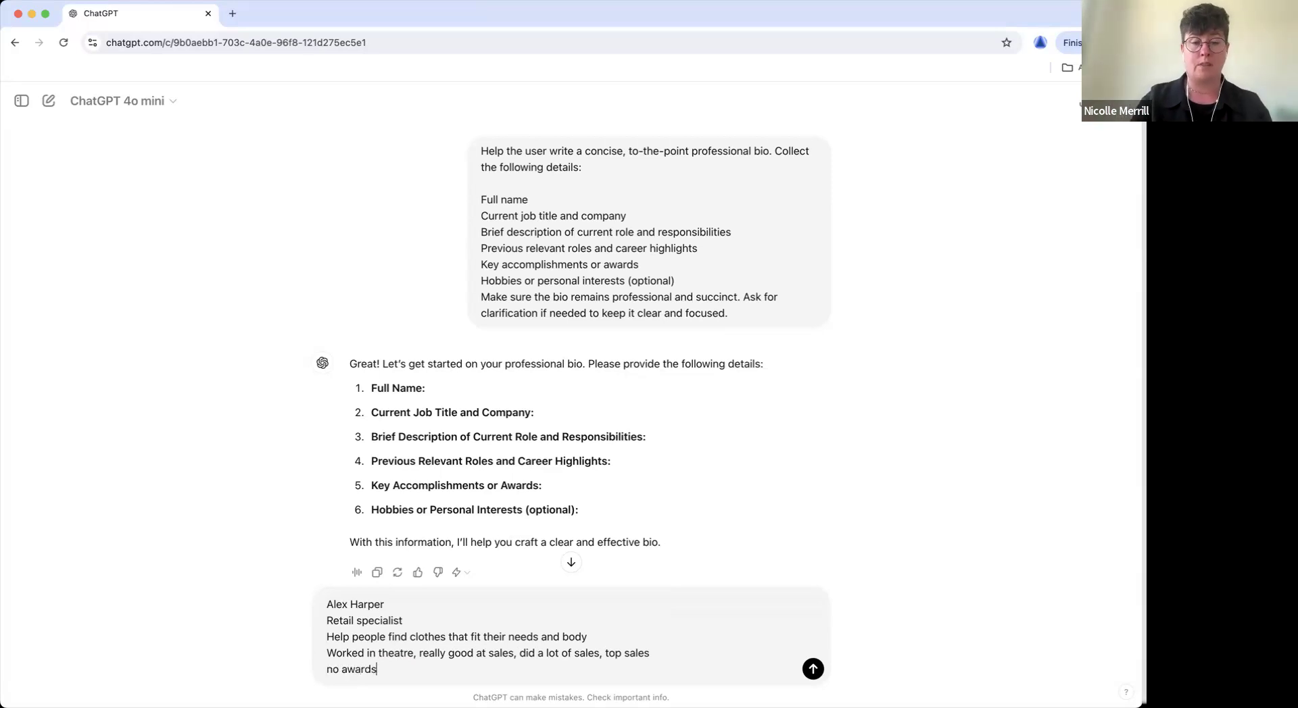
pyautogui.write(', but I am a top')
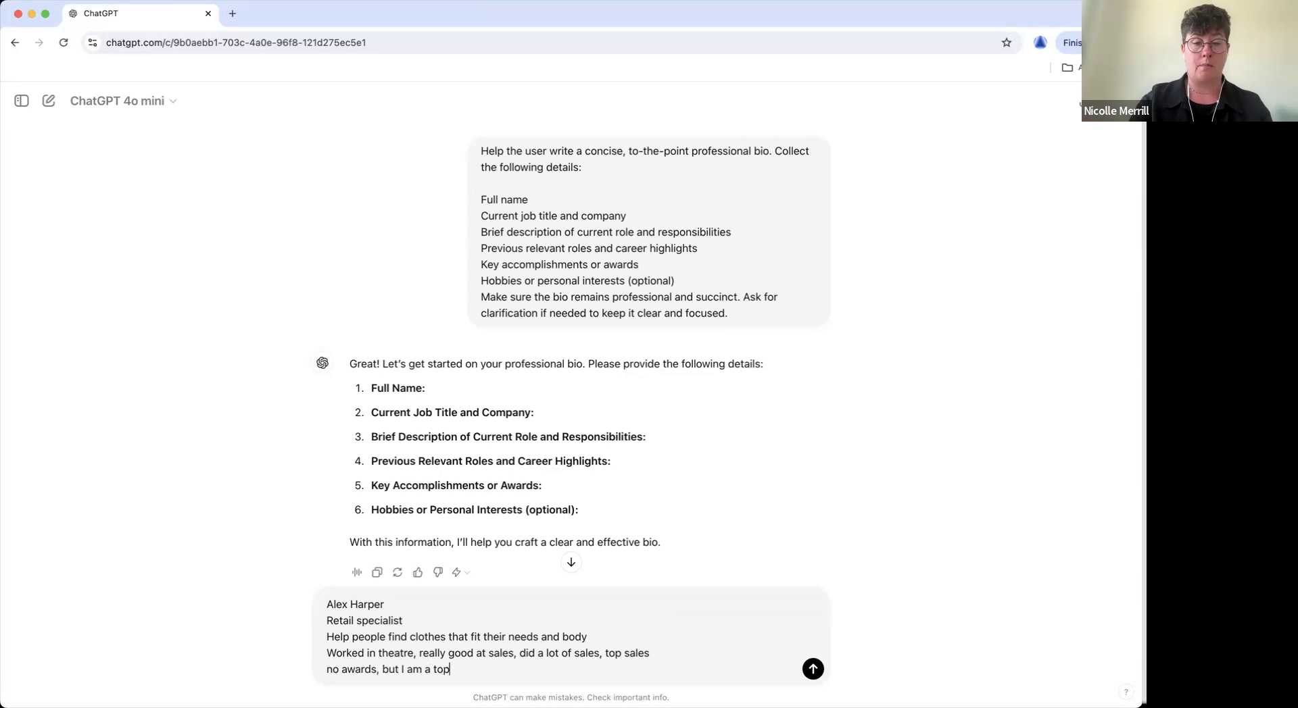
pyautogui.write(' sales person')
pyautogui.hotkey('shift', 'Return')
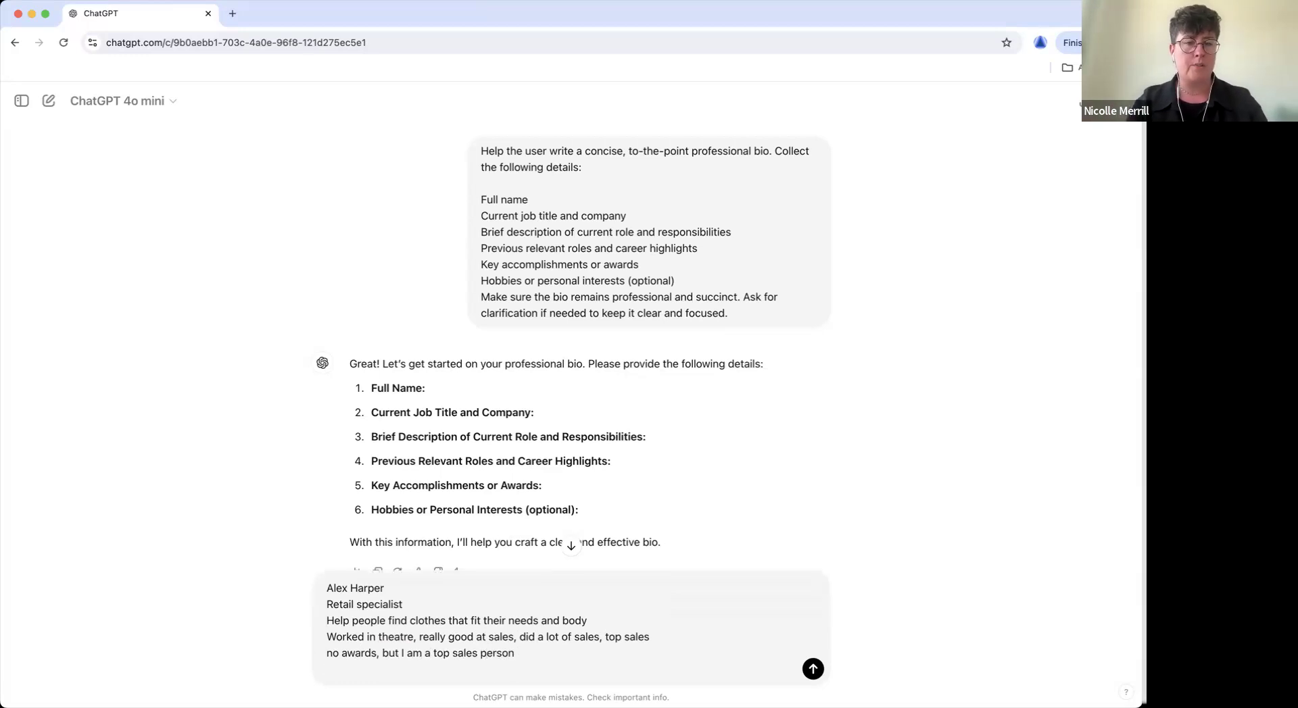
pyautogui.write('I like reading and powe')
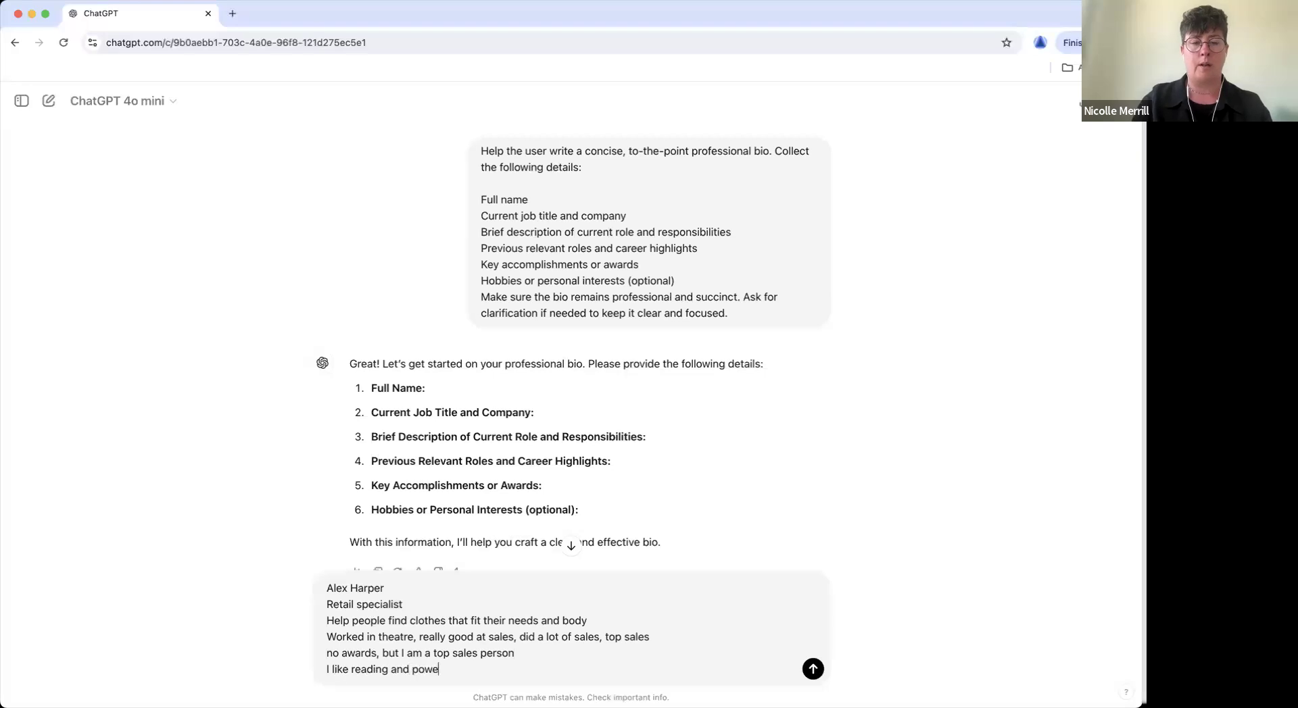
pyautogui.write('rlifting')
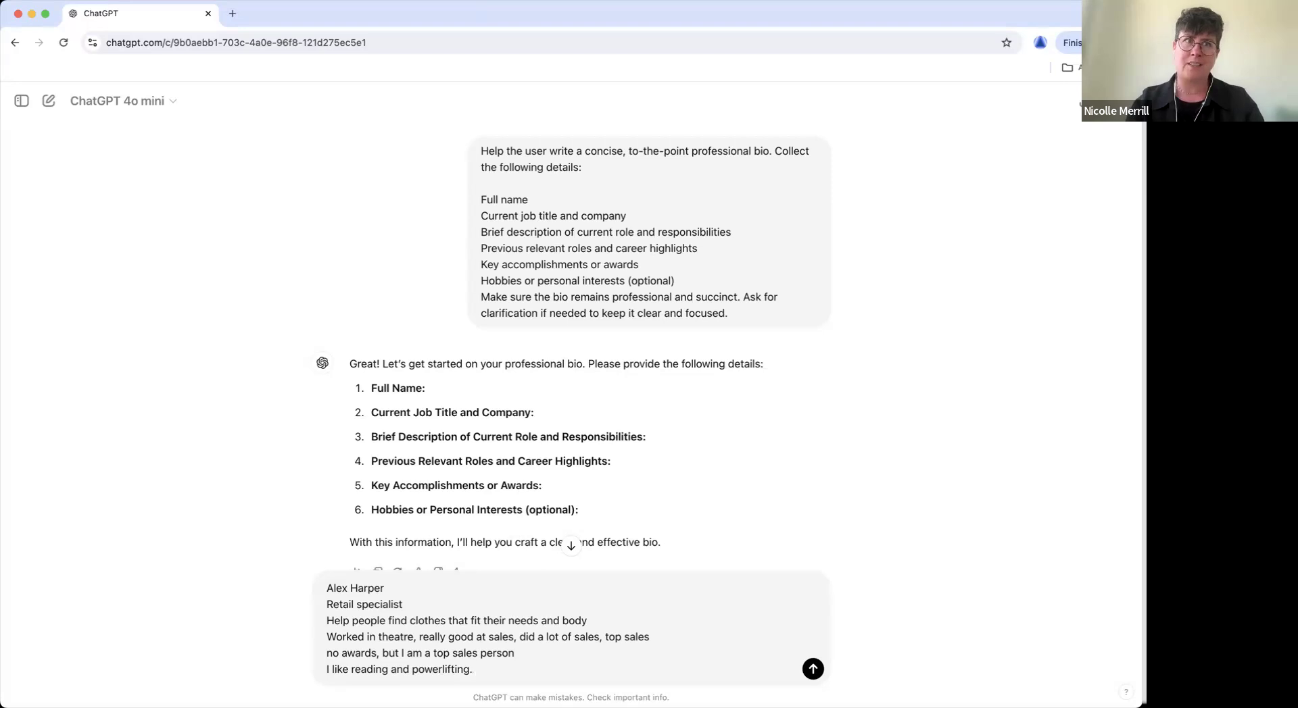
pyautogui.write(',')
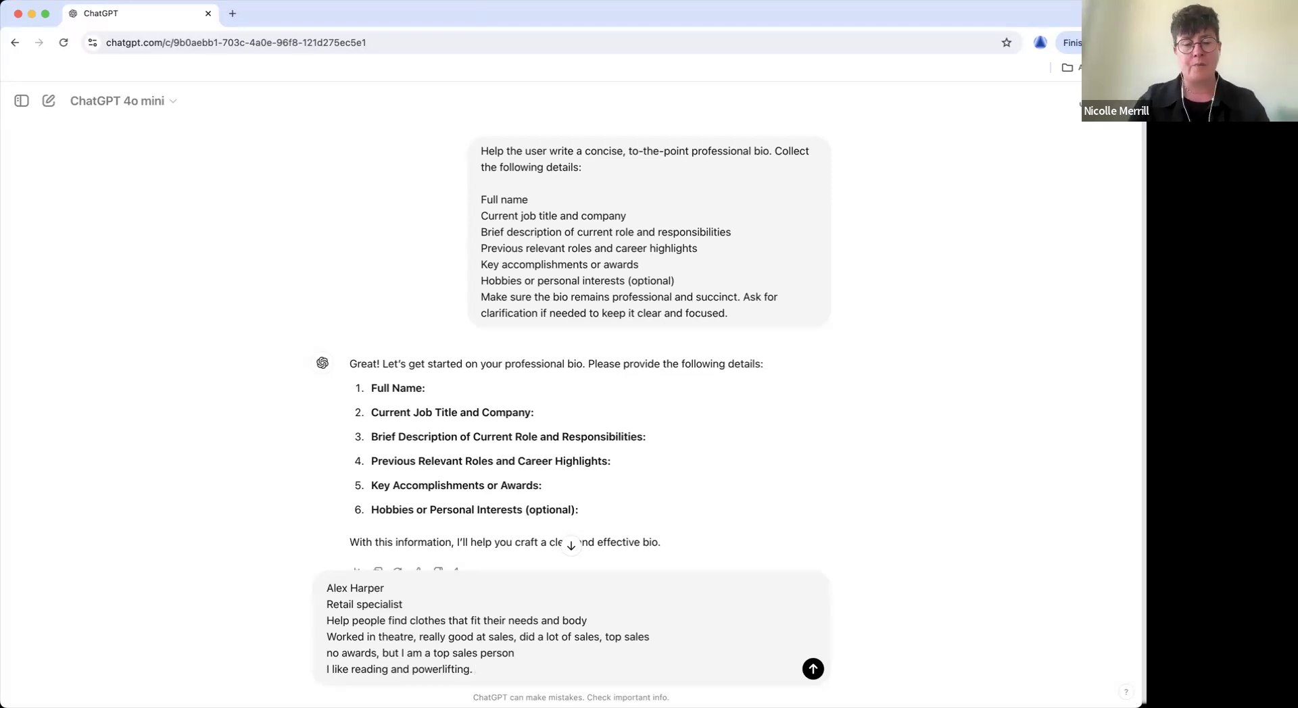
pyautogui.write(' and playi')
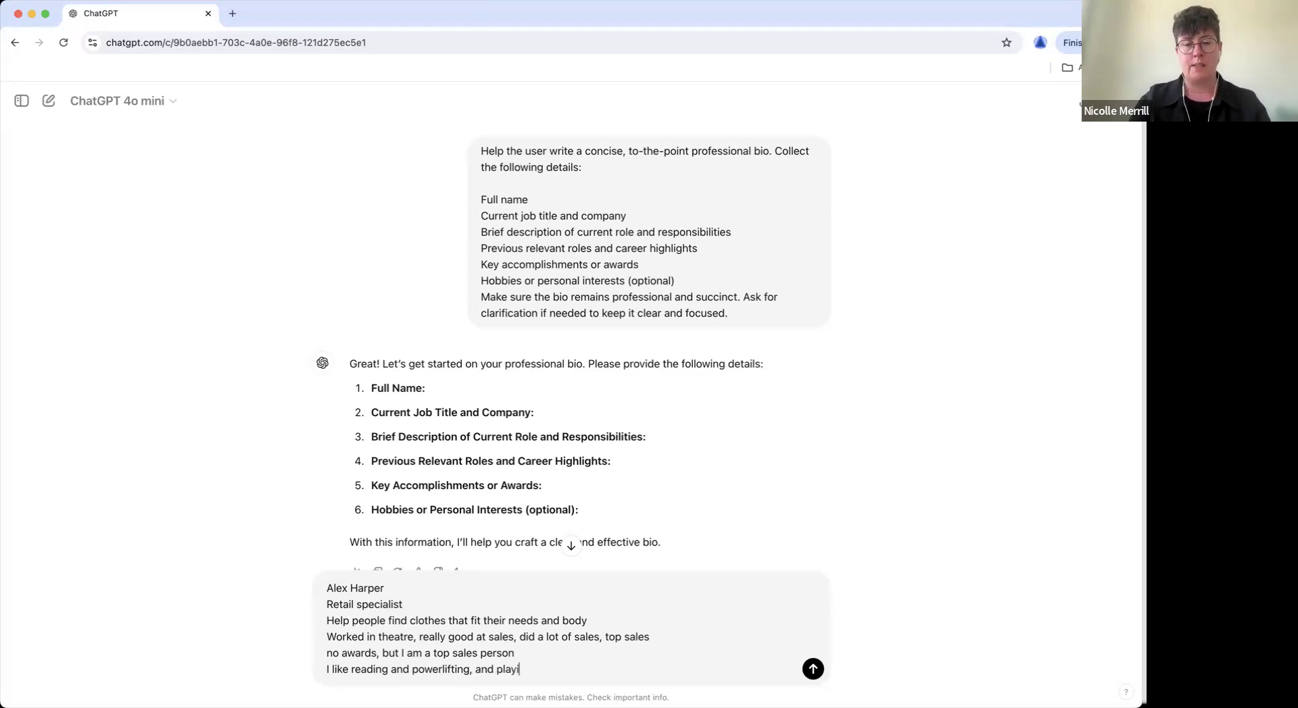
pyautogui.write('ng cards with friends')
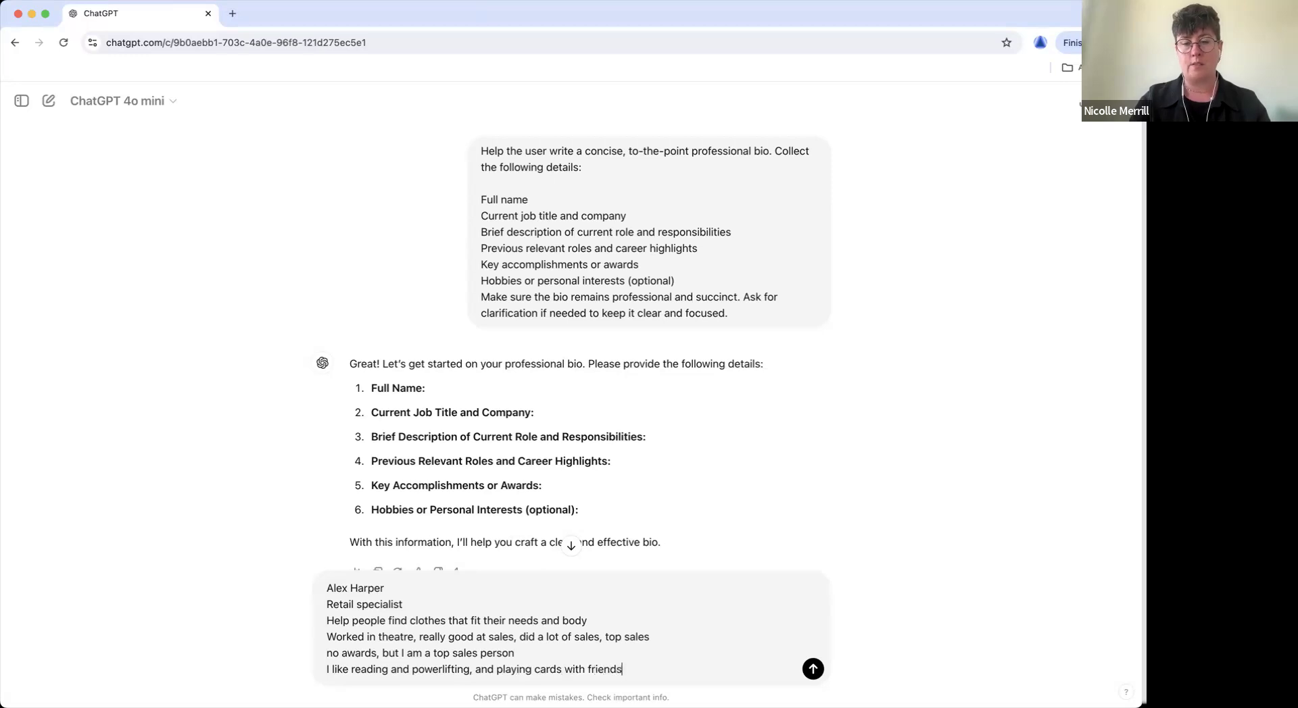
# Send the drafted details so ChatGPT writes the retail specialist bio.
pyautogui.press('Return')
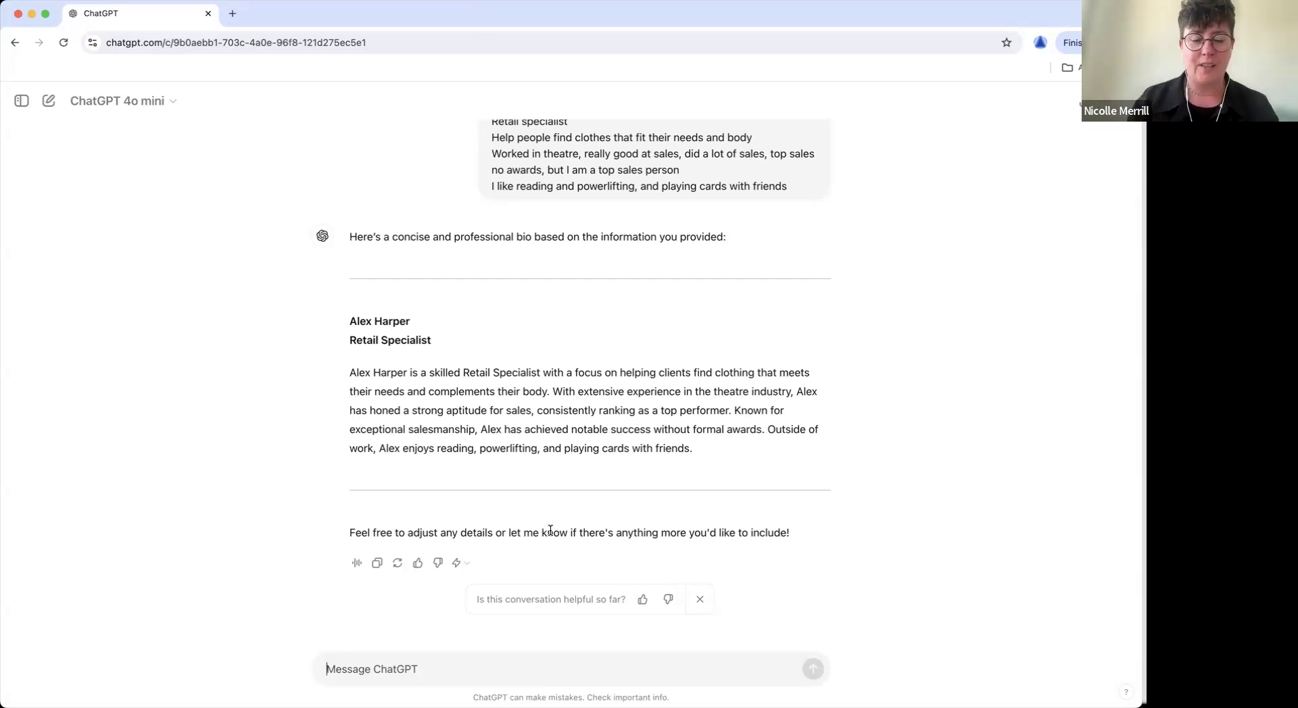
# Ask ChatGPT to remove the awards sentence and make the bio sound even more professional.
pyautogui.write('remove the wa')
pyautogui.press('BackSpace')
pyautogui.press('BackSpace')
pyautogui.write('awards,')
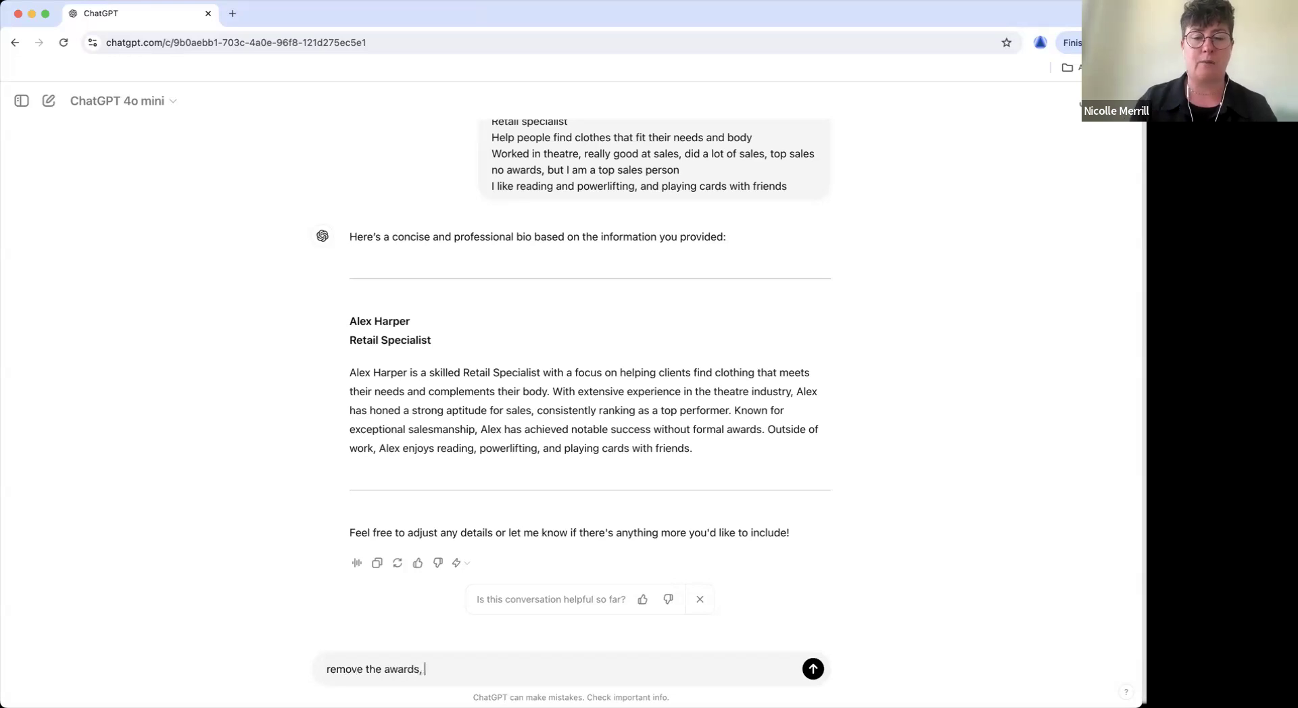
pyautogui.press('BackSpace')
pyautogui.press('BackSpace')
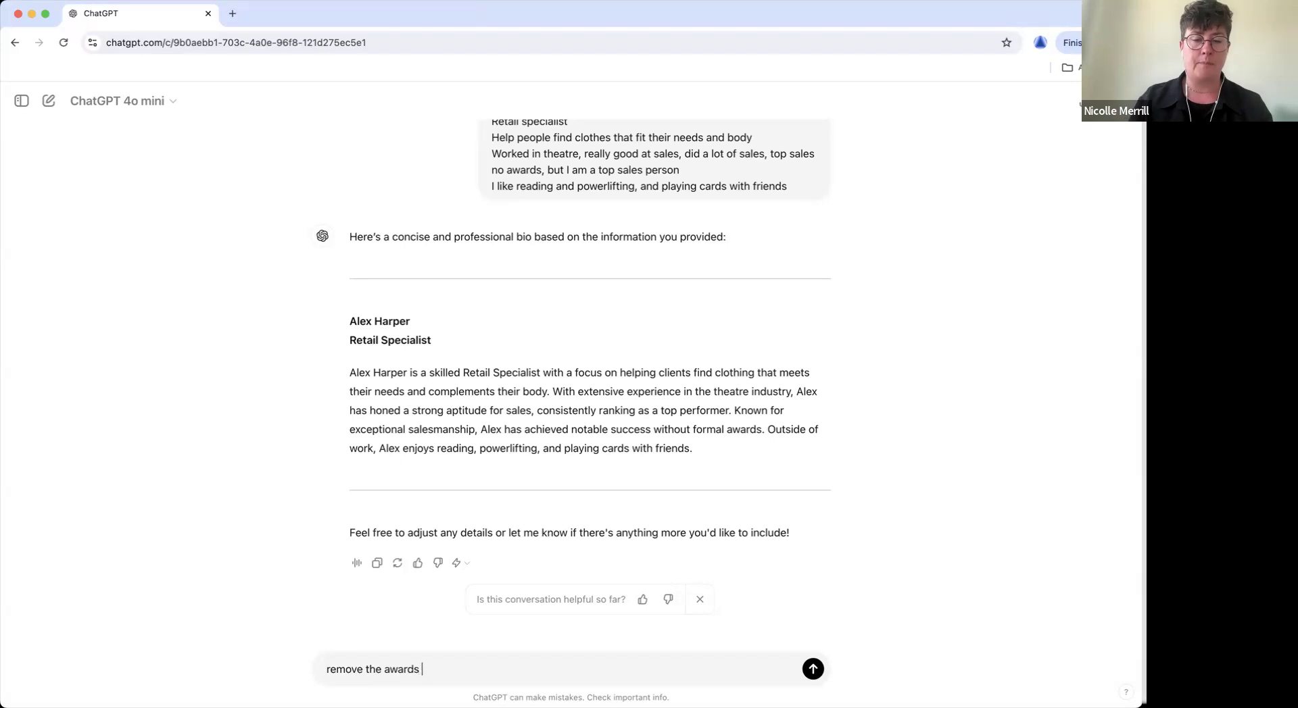
pyautogui.write('sentence. Make it')
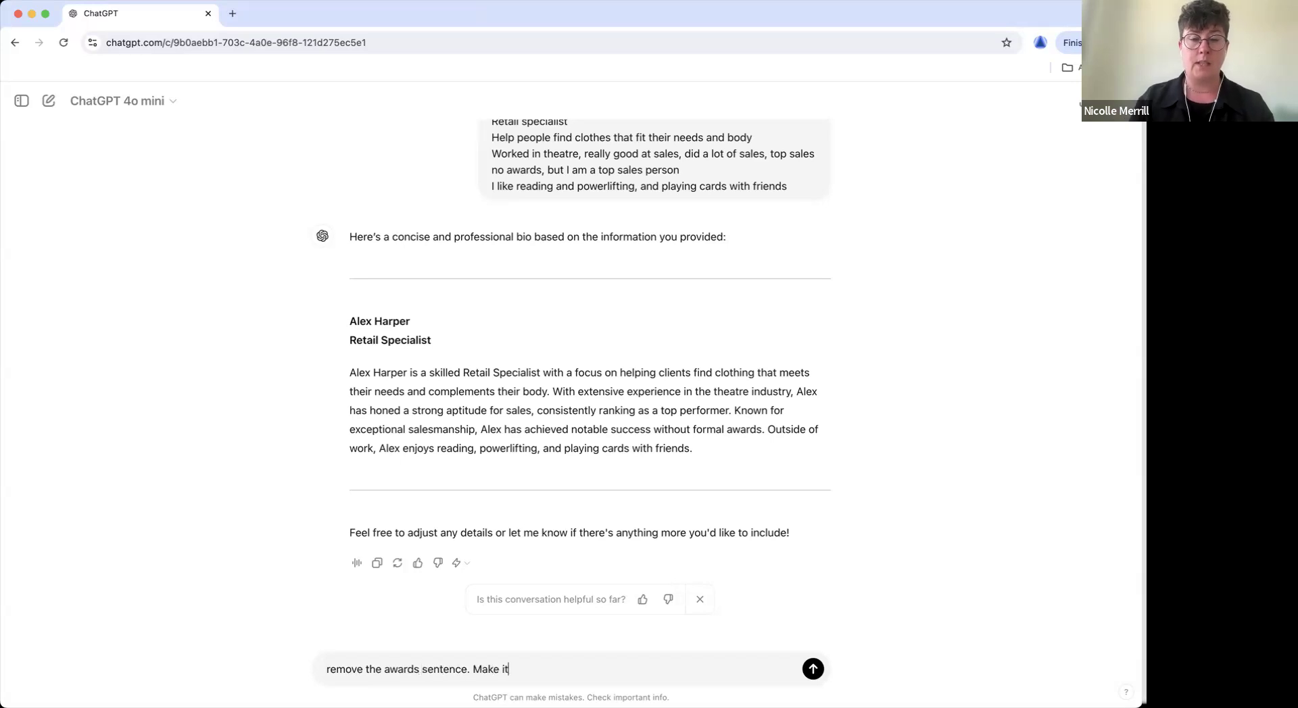
pyautogui.write(' soudn even more professional')
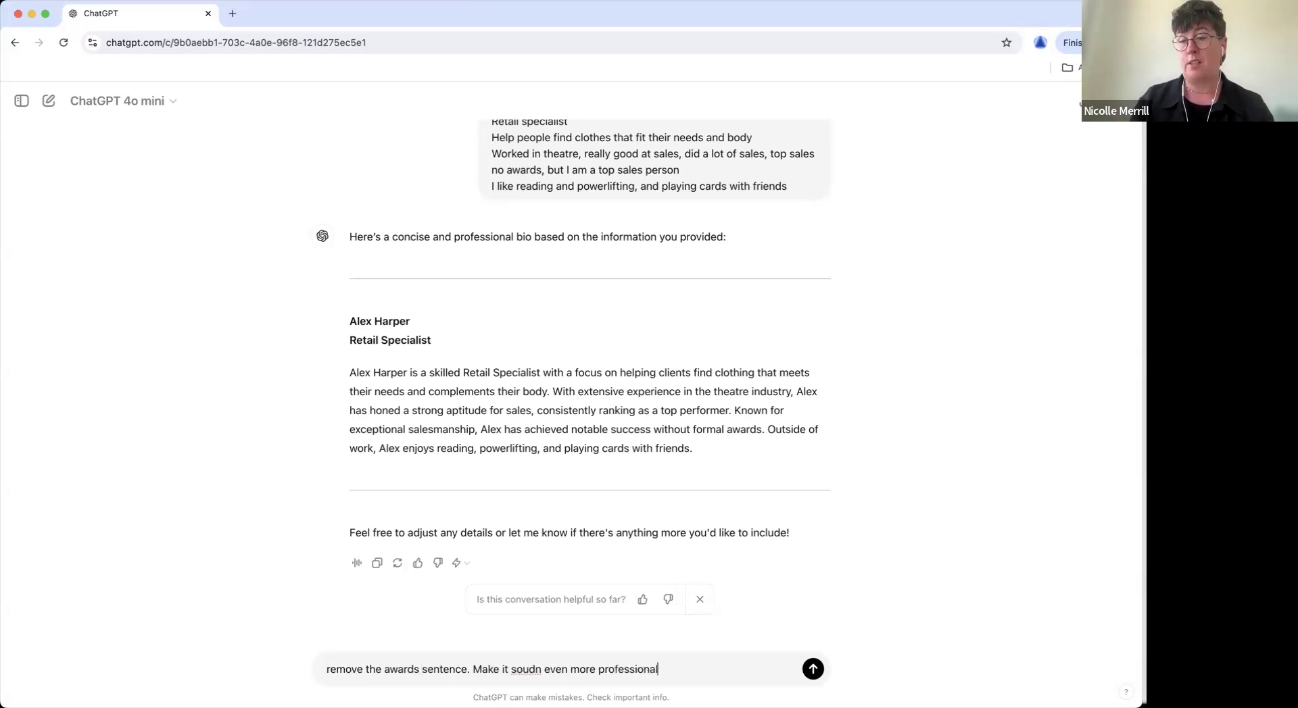
pyautogui.press('Return')
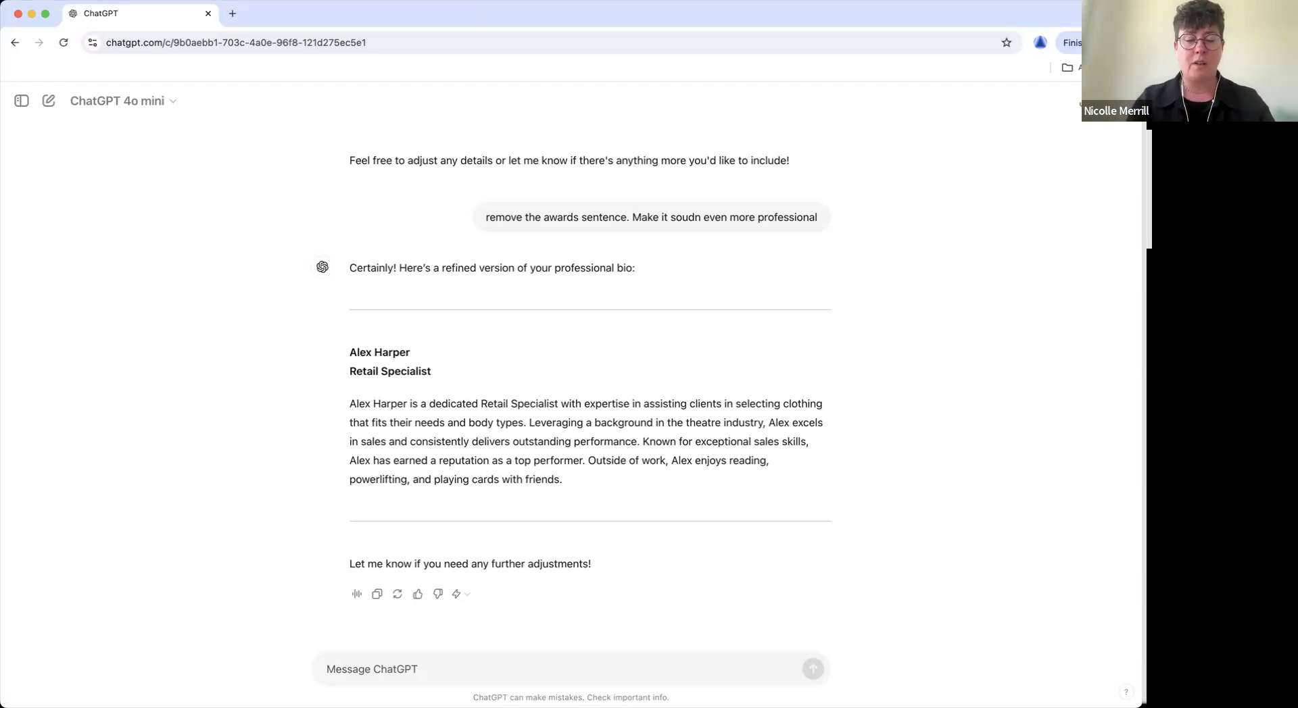
# Send 'make it sound funnier', fixing the misspelled 'amke' to 'make' first.
pyautogui.write('amke it sound funni')
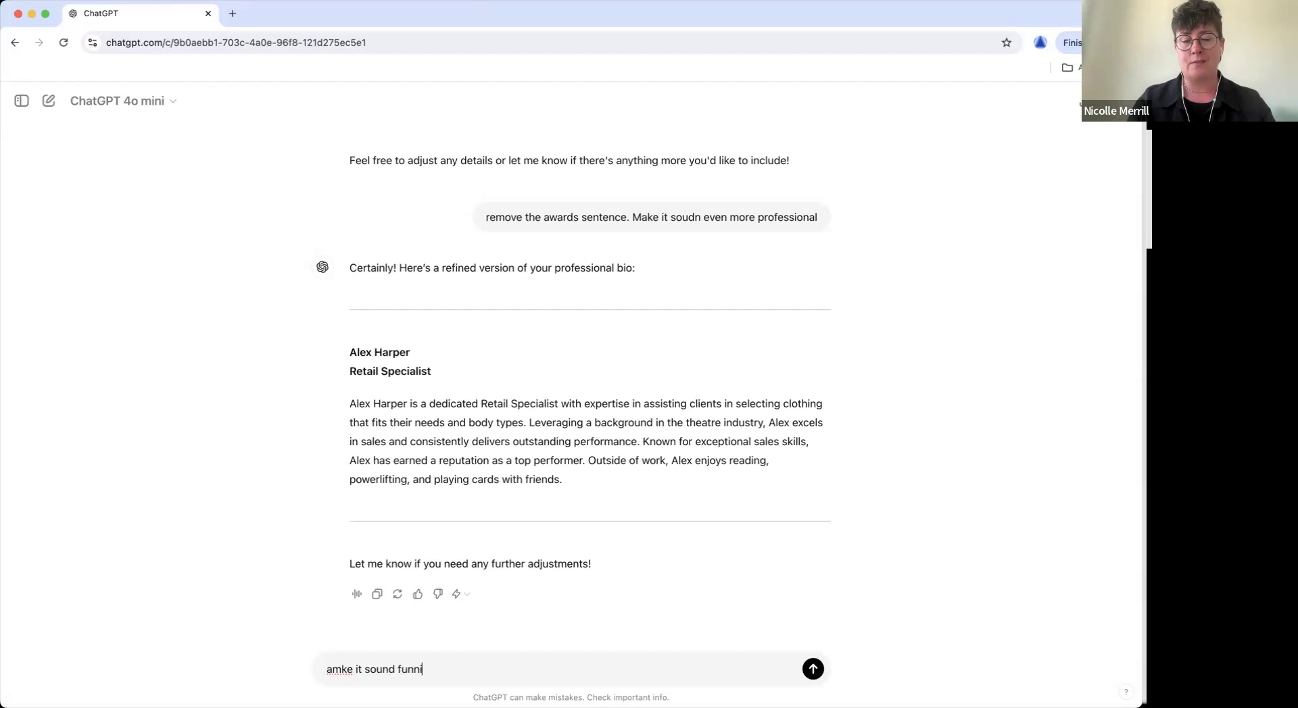
pyautogui.write('er')
pyautogui.doubleClick(338, 668)
pyautogui.write('make')
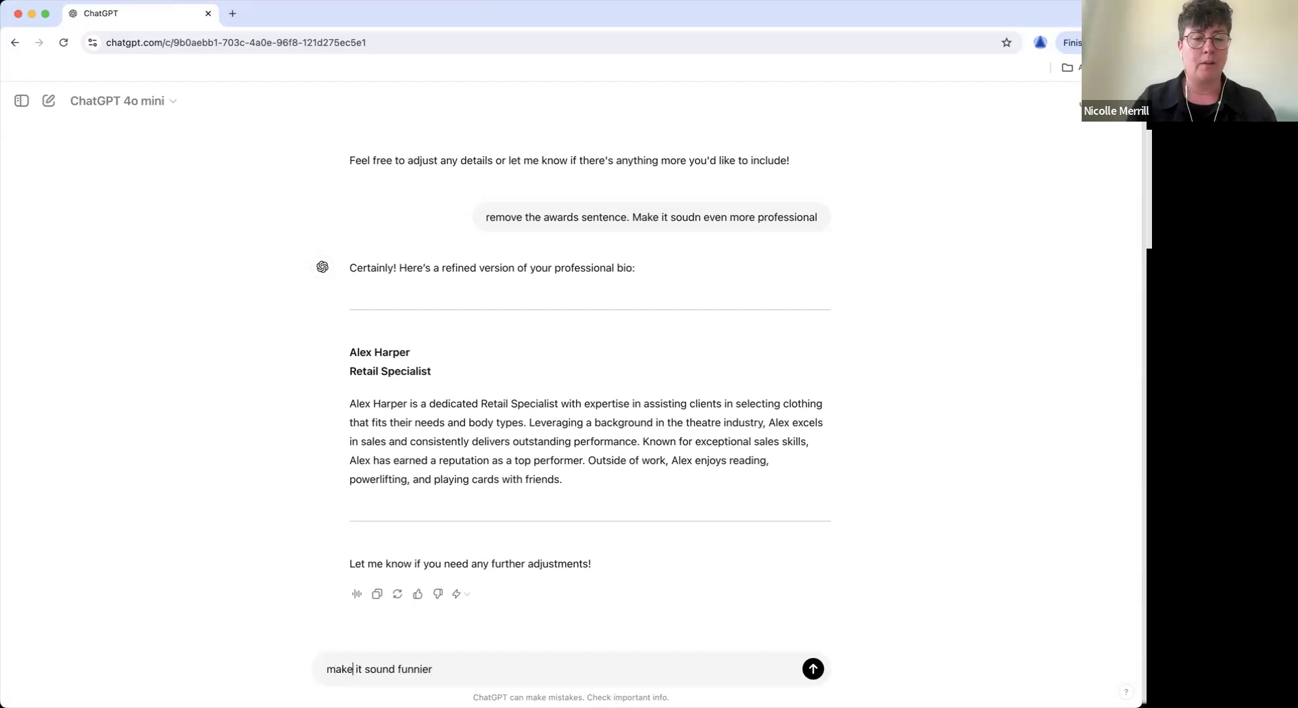
pyautogui.press('Return')
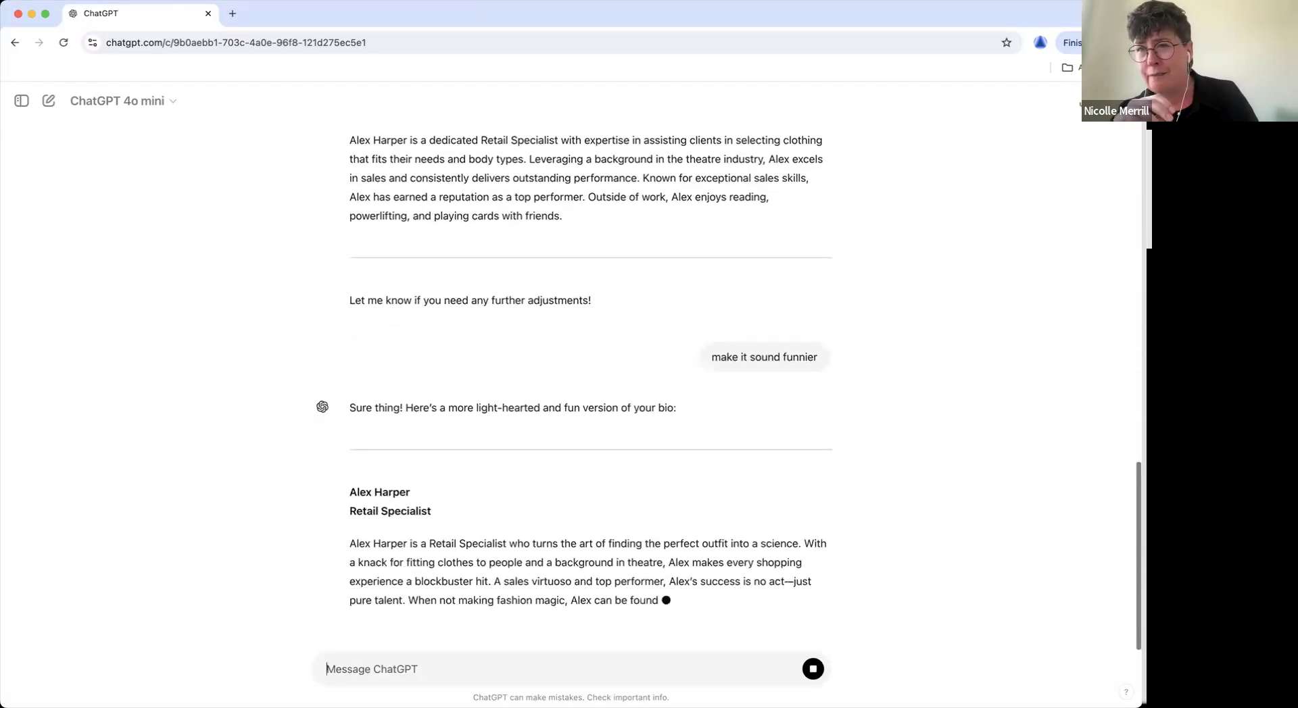